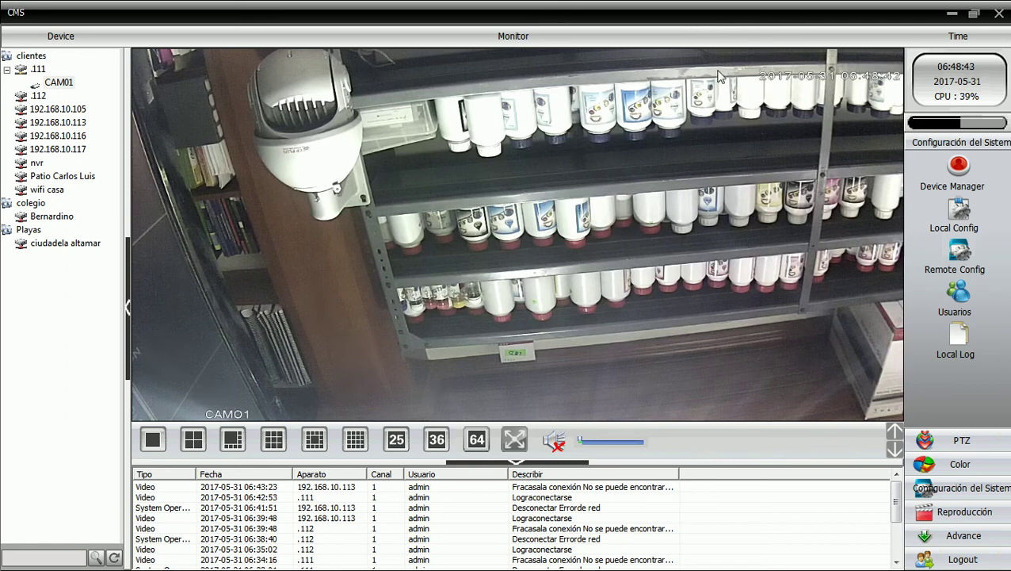
- Open the context menu on the CAM01 live view from device .111
right_click(419, 150)
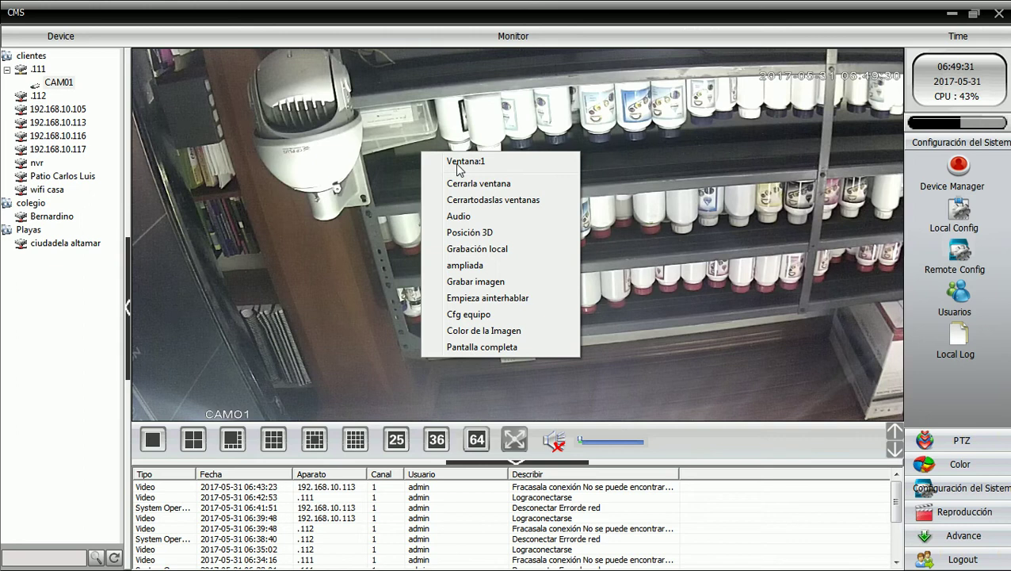
- Open Cfg equipo for camera .111 and go to its General system settings
left_click(476, 317)
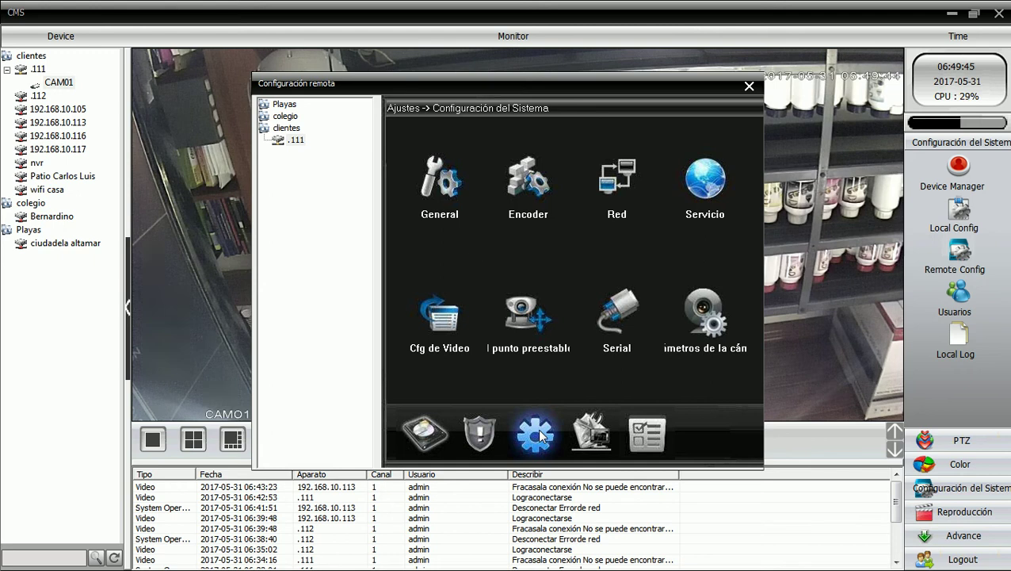
left_click(453, 194)
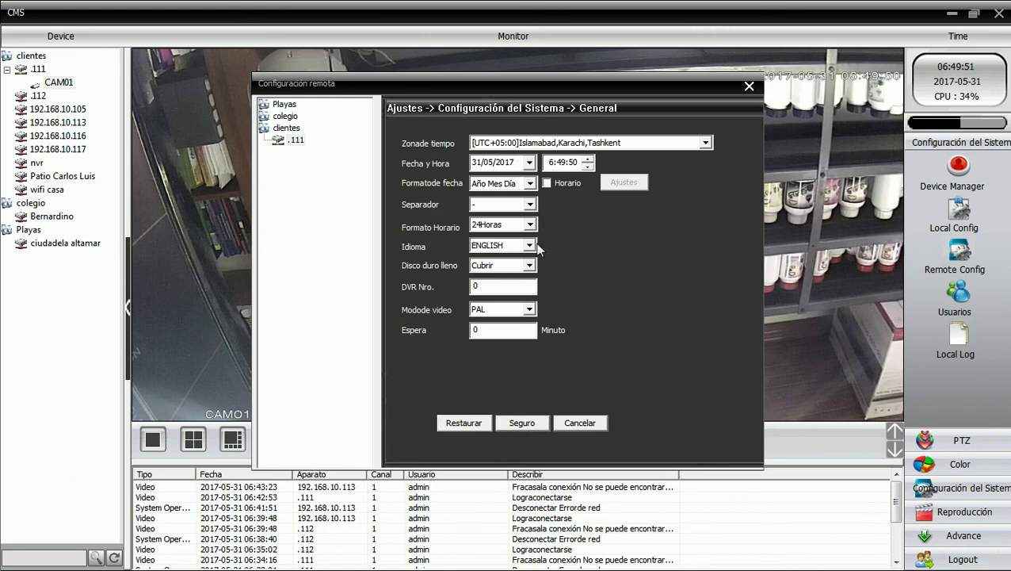
- Set language to ESPAÑOL and video mode to NTSC, keeping time zone UTC+05:00, and save
left_click(534, 245)
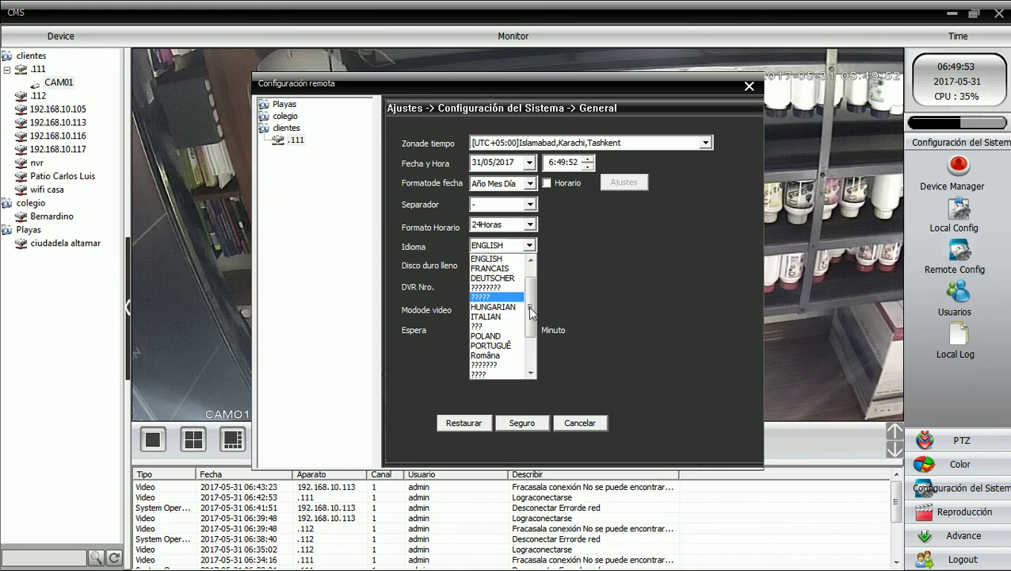
left_click_drag(534, 292, 534, 318)
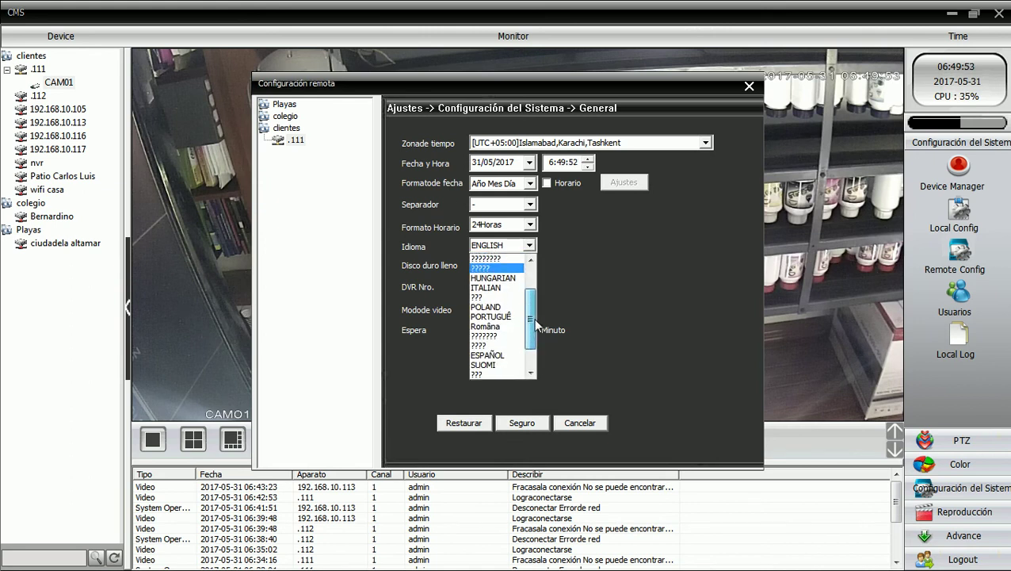
left_click(496, 354)
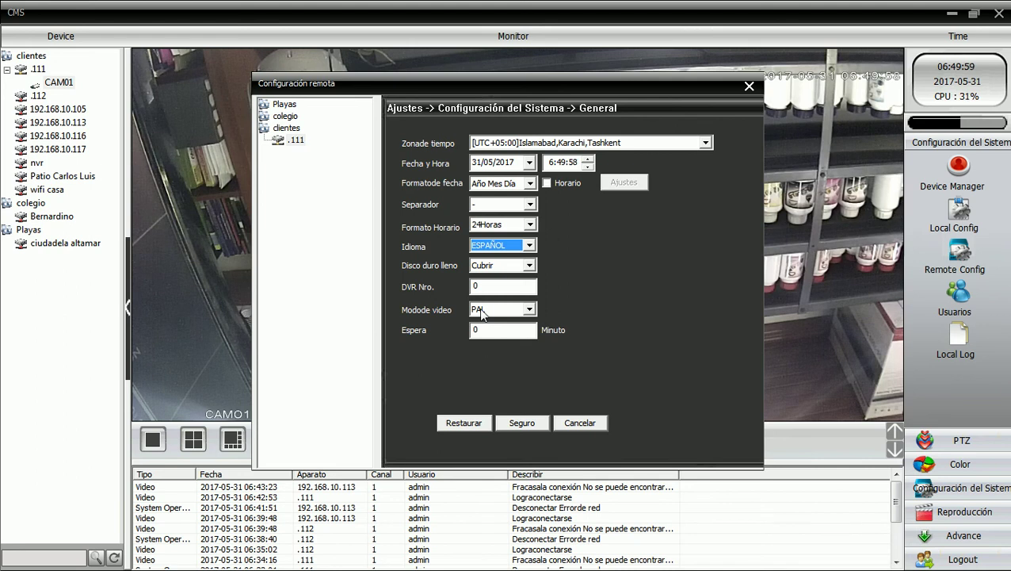
left_click(529, 310)
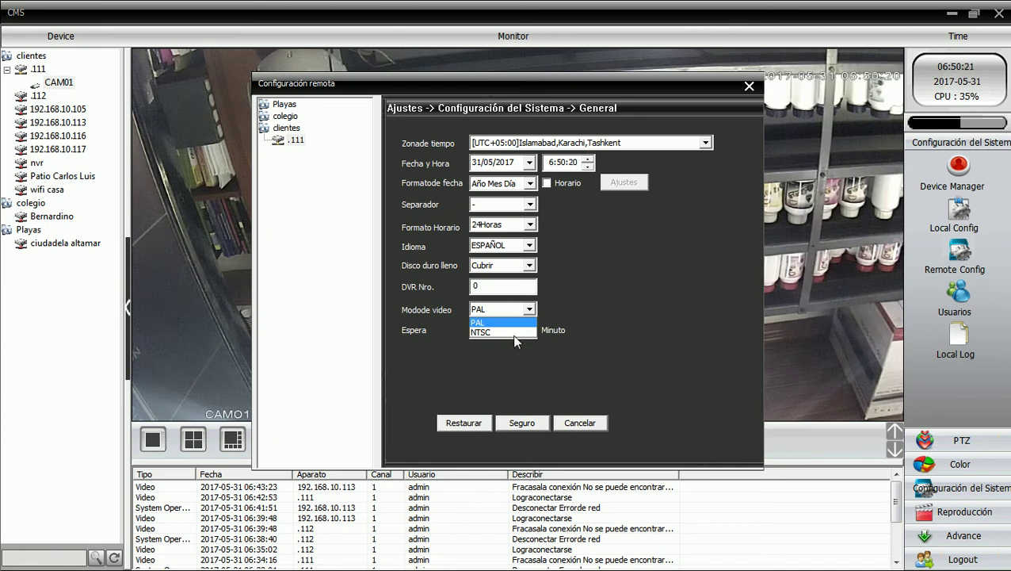
left_click(511, 331)
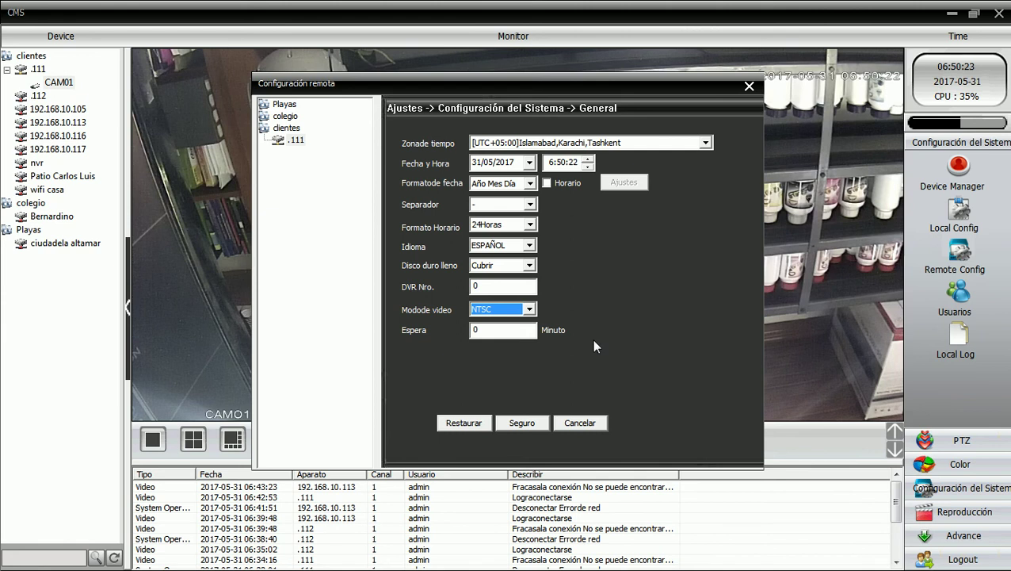
left_click(672, 147)
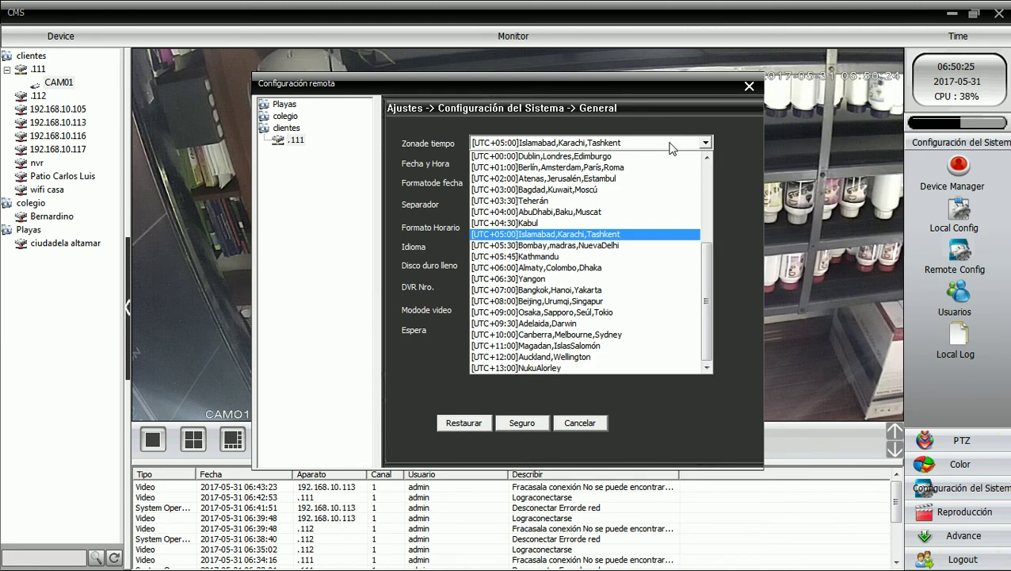
left_click(583, 233)
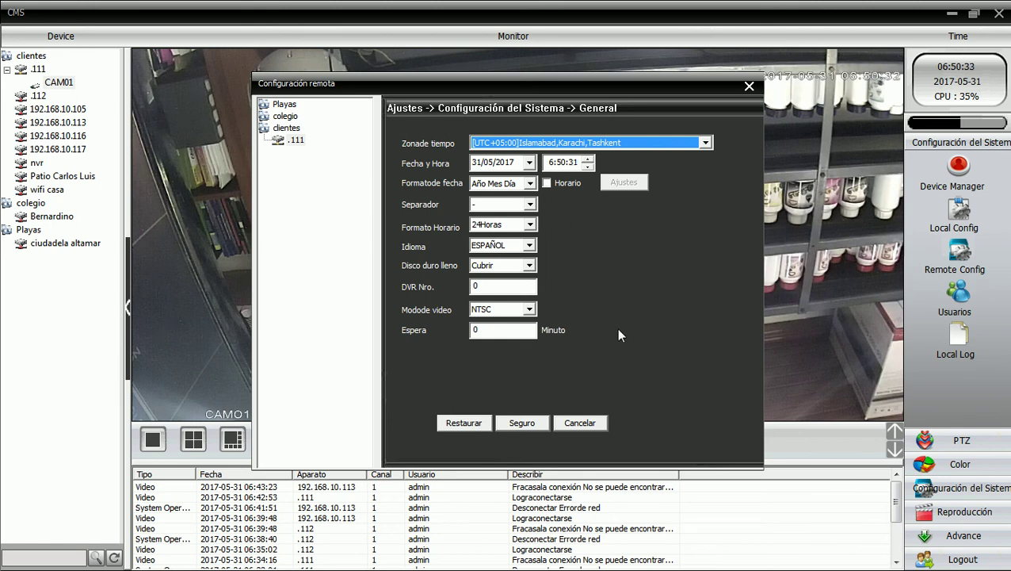
left_click(523, 423)
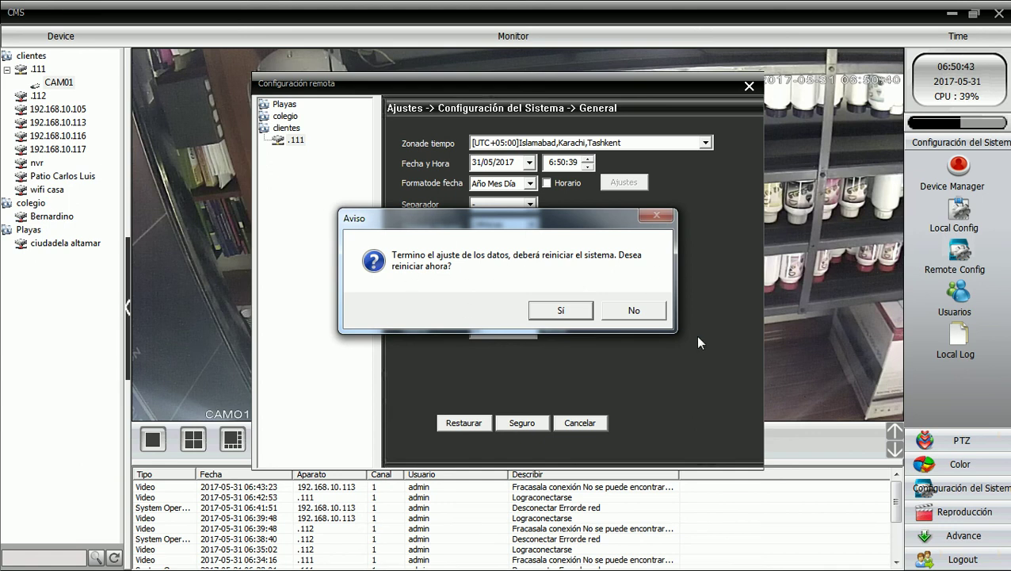
- Decline the restart, return to the categories, and leave the Red settings unchanged
left_click(651, 318)
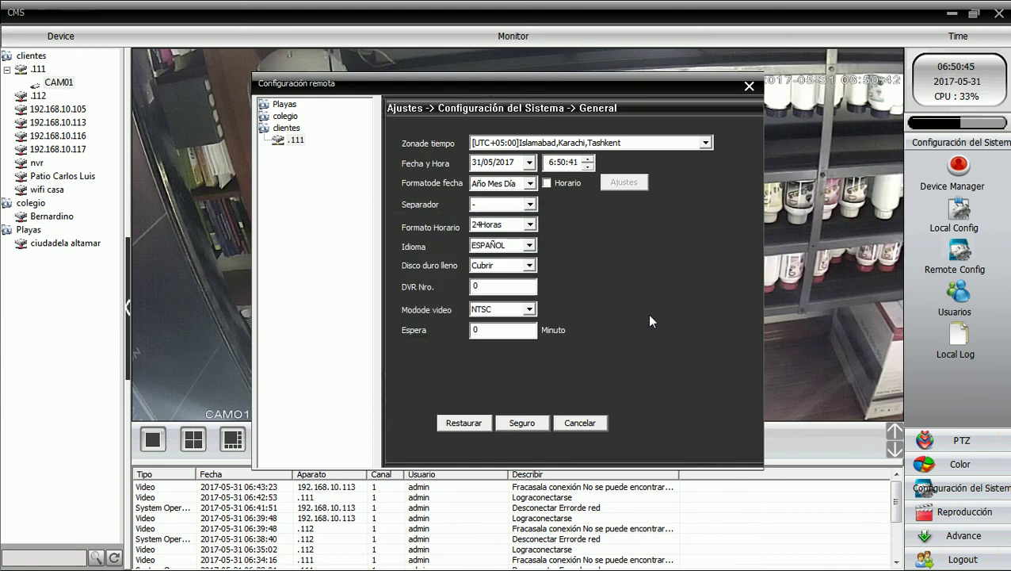
left_click(579, 422)
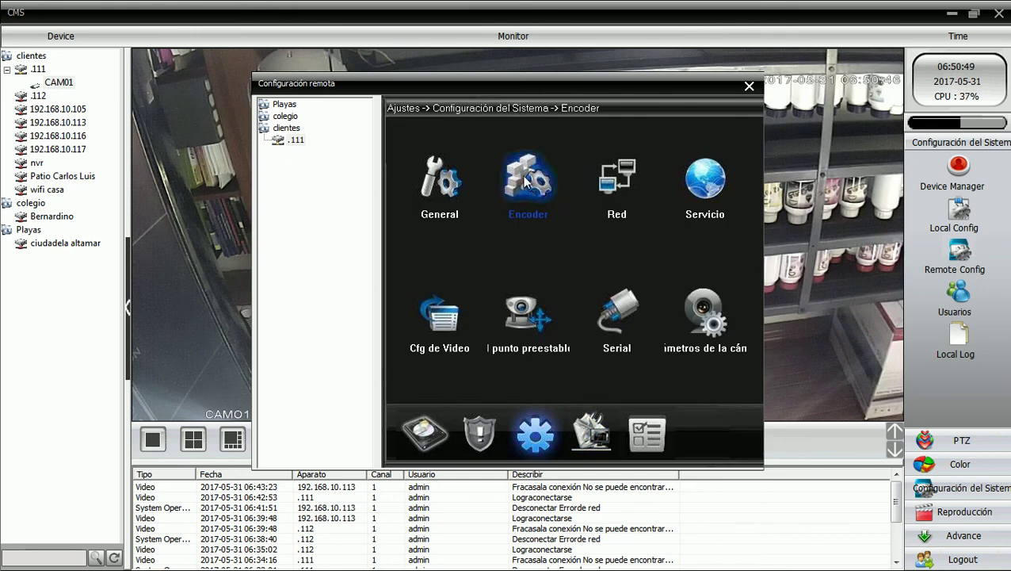
left_click(635, 198)
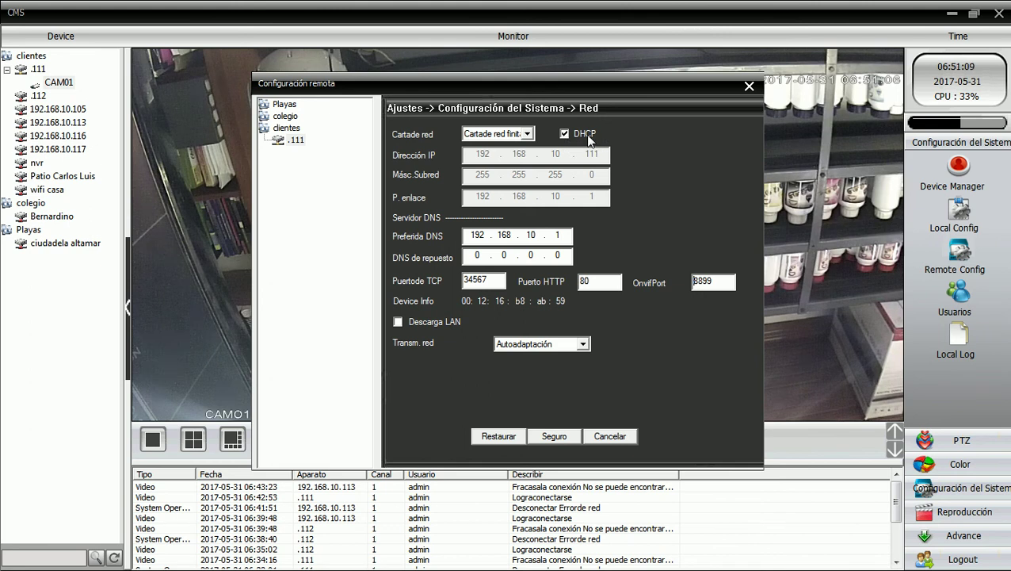
left_click(615, 435)
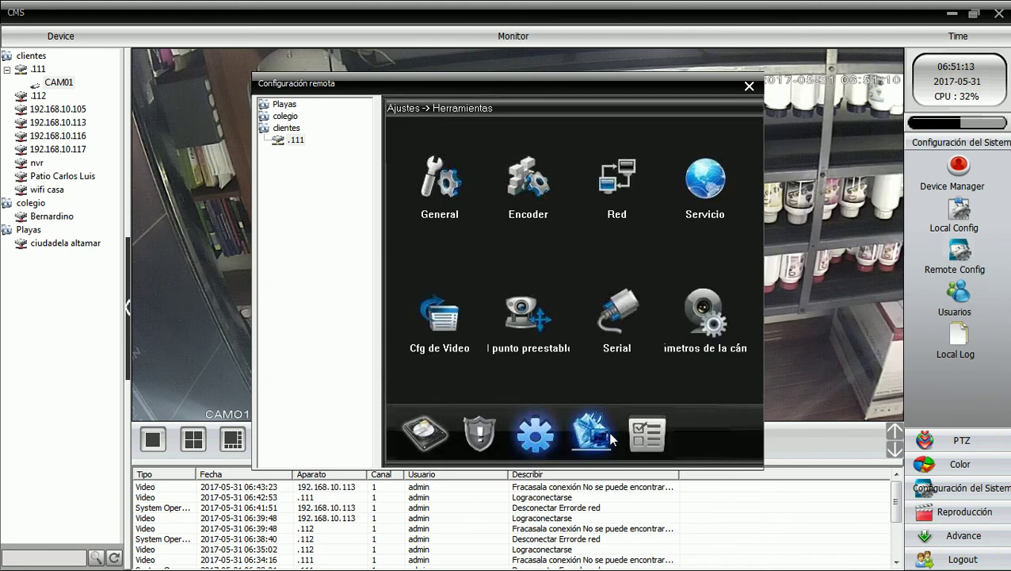
- Turn off the Título del canal overlay in Cfg de Video and save it
left_click(450, 342)
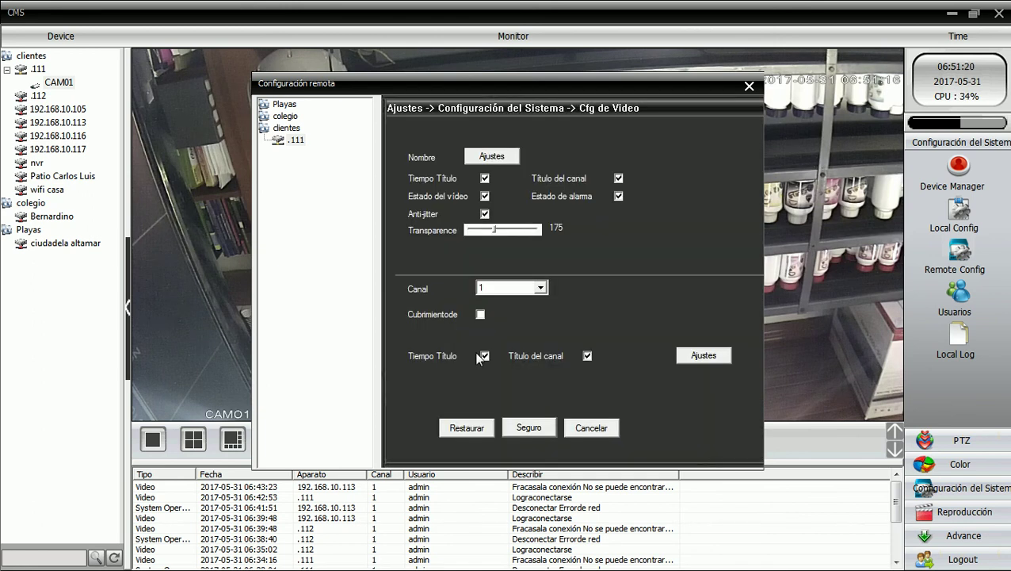
left_click(589, 354)
left_click(529, 427)
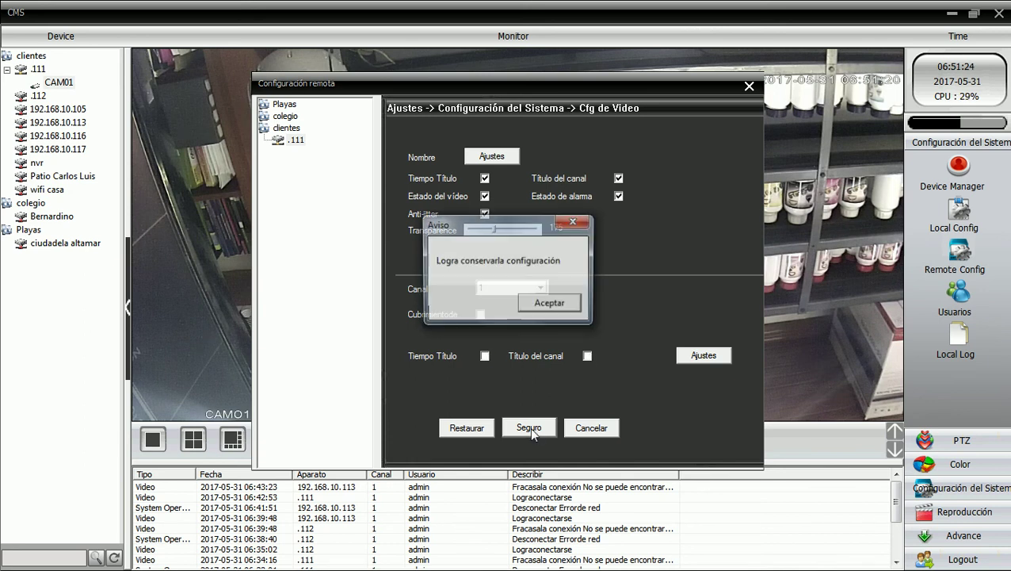
left_click(550, 303)
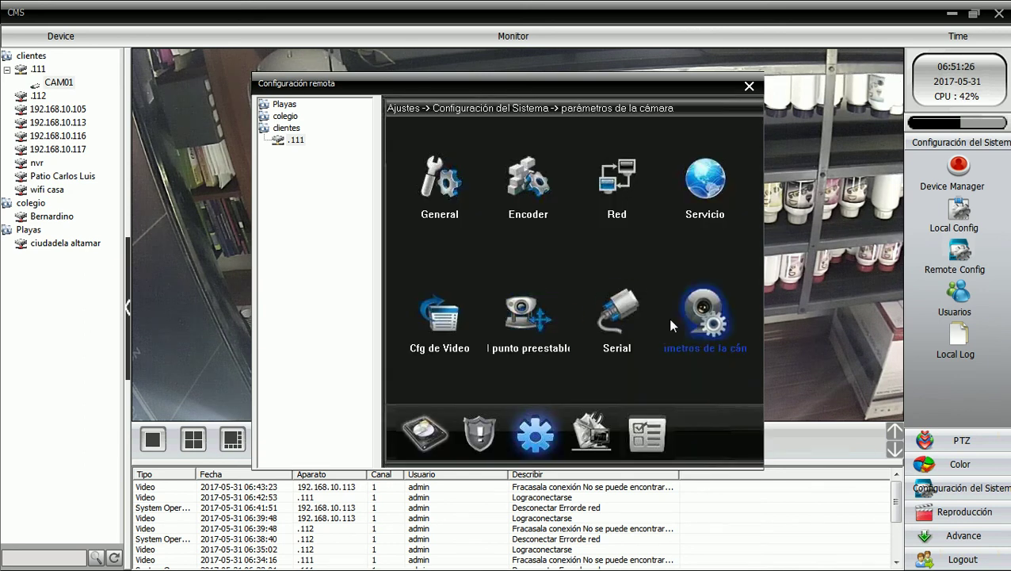
left_click(596, 432)
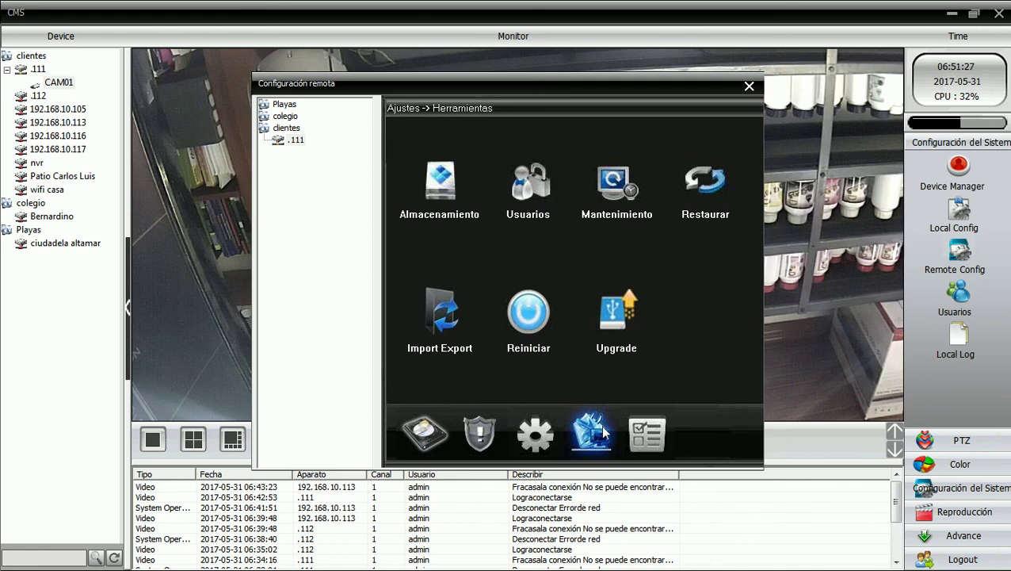
left_click(533, 188)
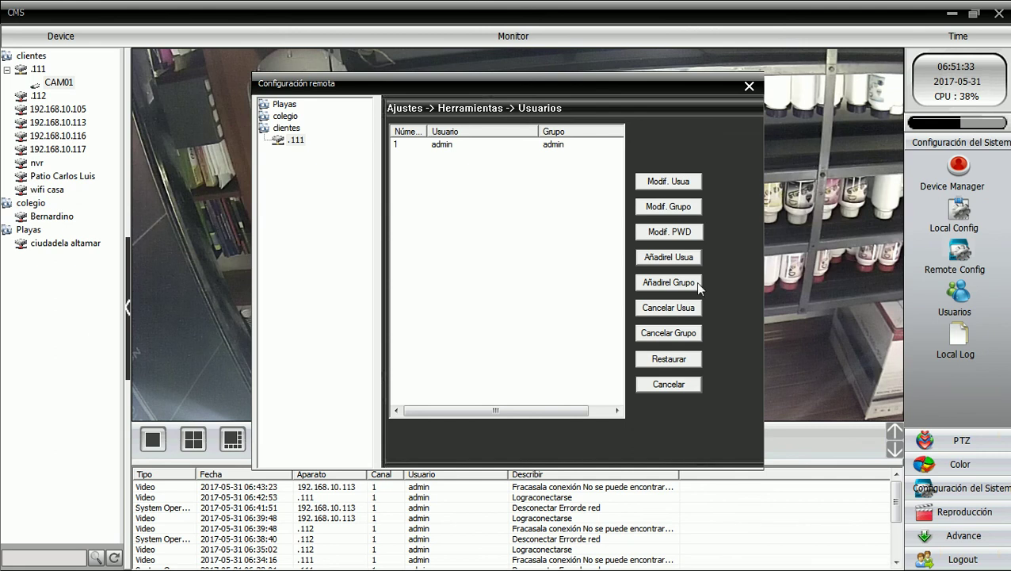
left_click(673, 258)
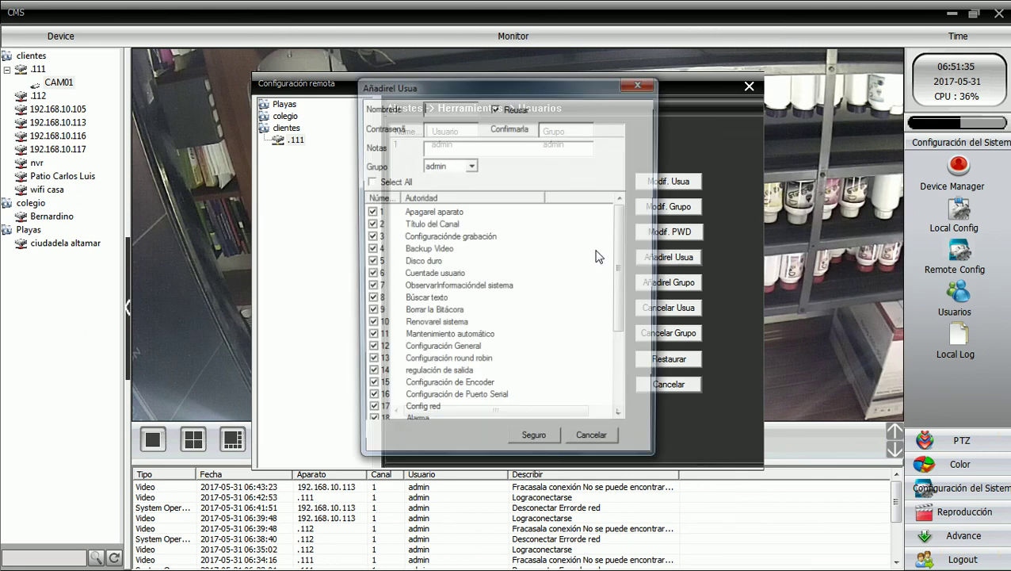
left_click(433, 110)
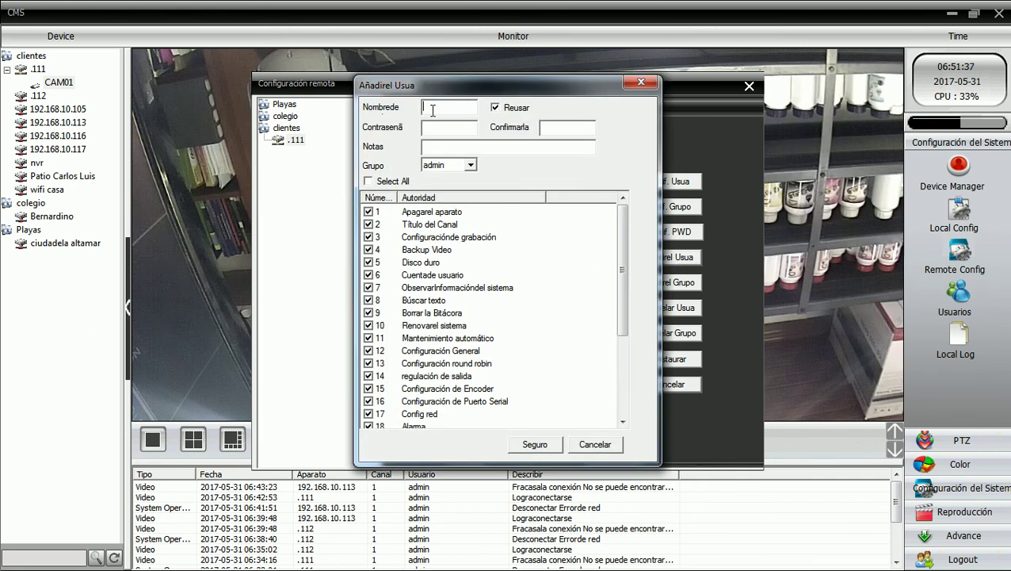
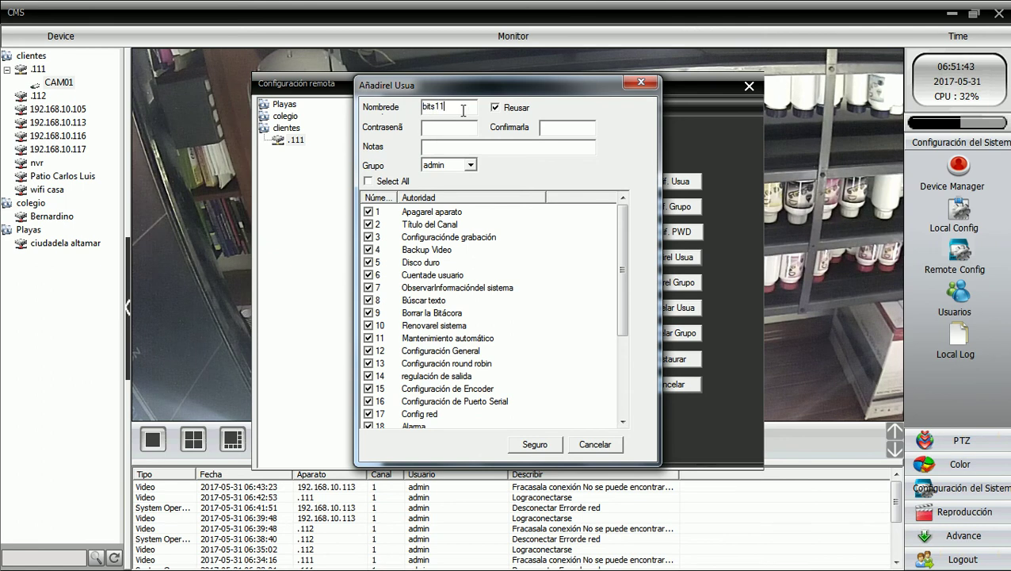
left_click(443, 128)
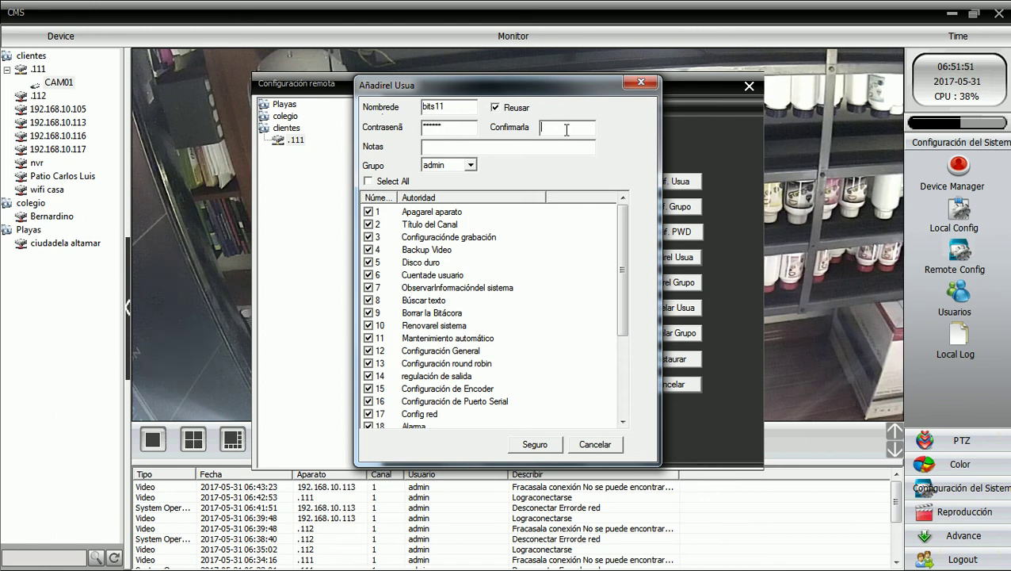
left_click(532, 447)
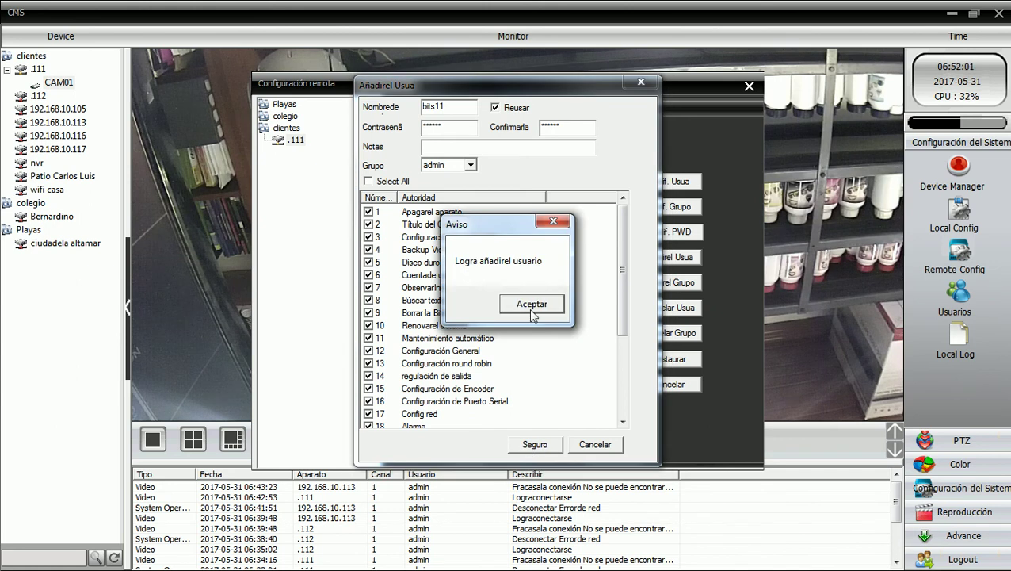
left_click(529, 307)
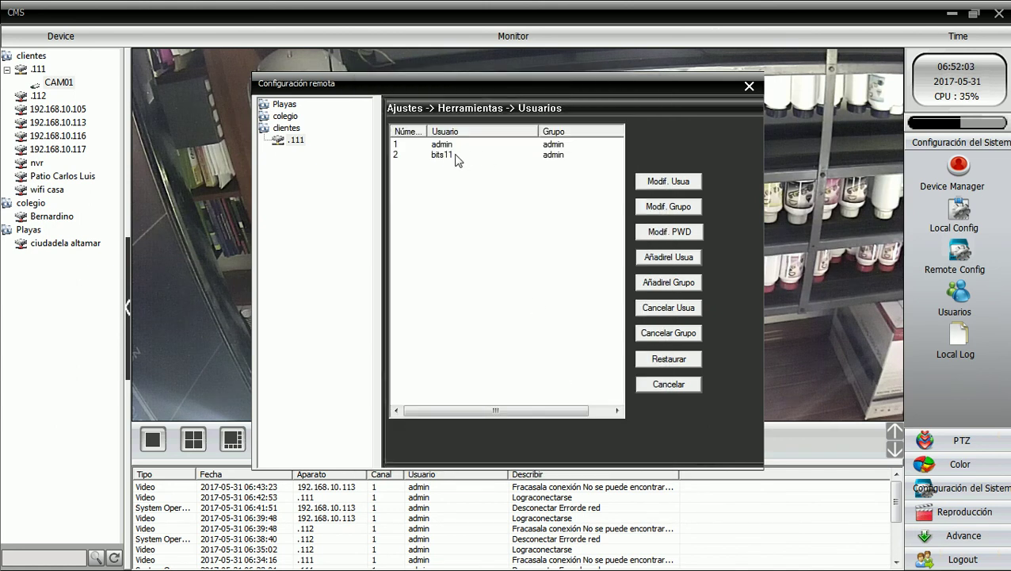
- Set Auto reiniciar el sistema to Nunca in Mantenimiento and save it
left_click(668, 386)
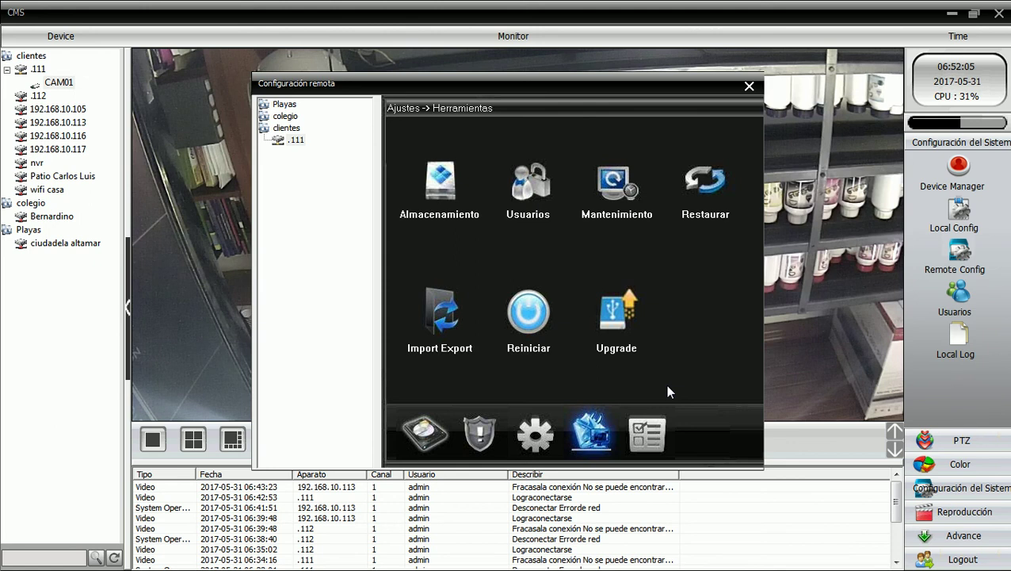
left_click(633, 183)
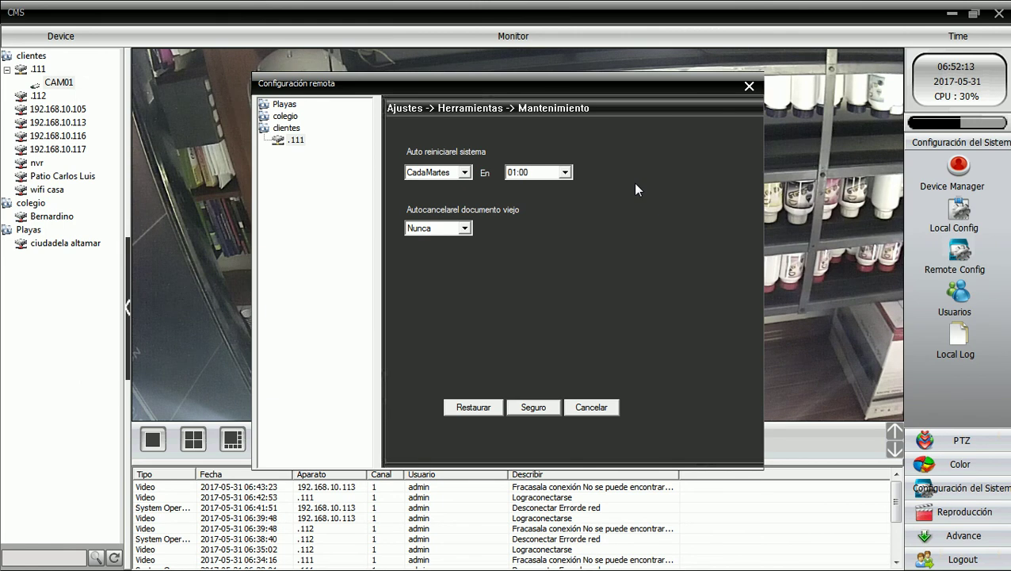
left_click(464, 172)
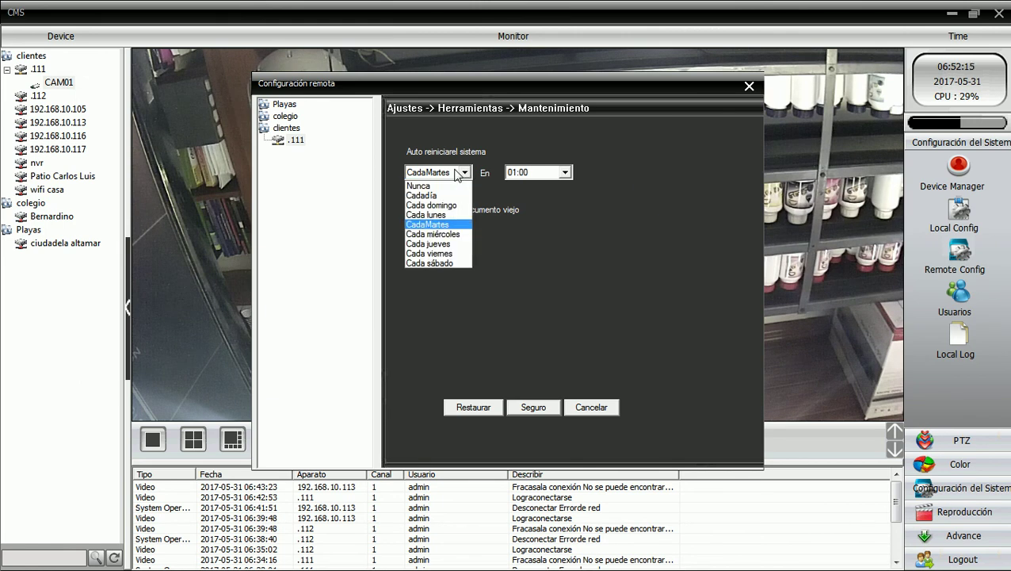
left_click(431, 185)
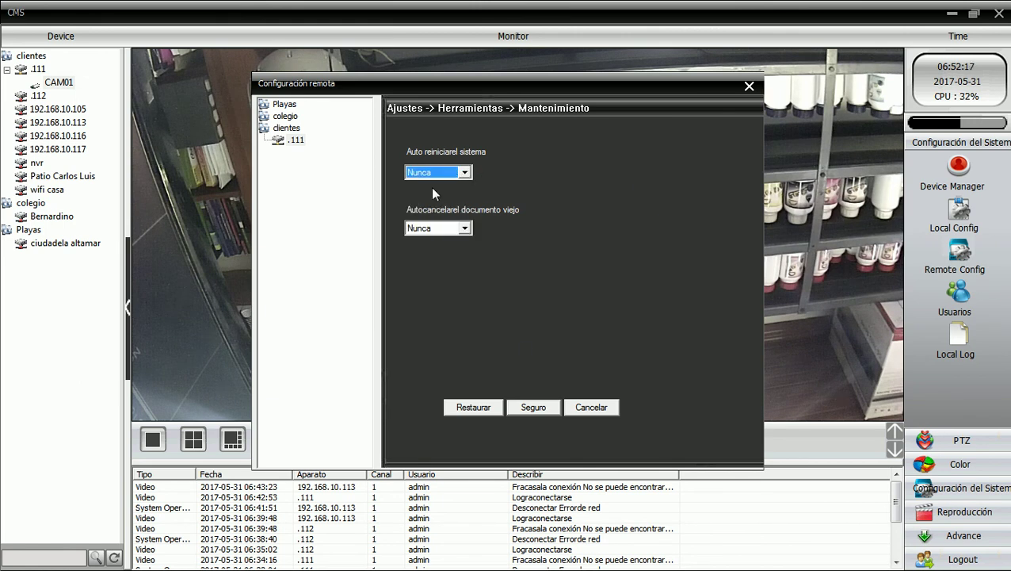
left_click(543, 405)
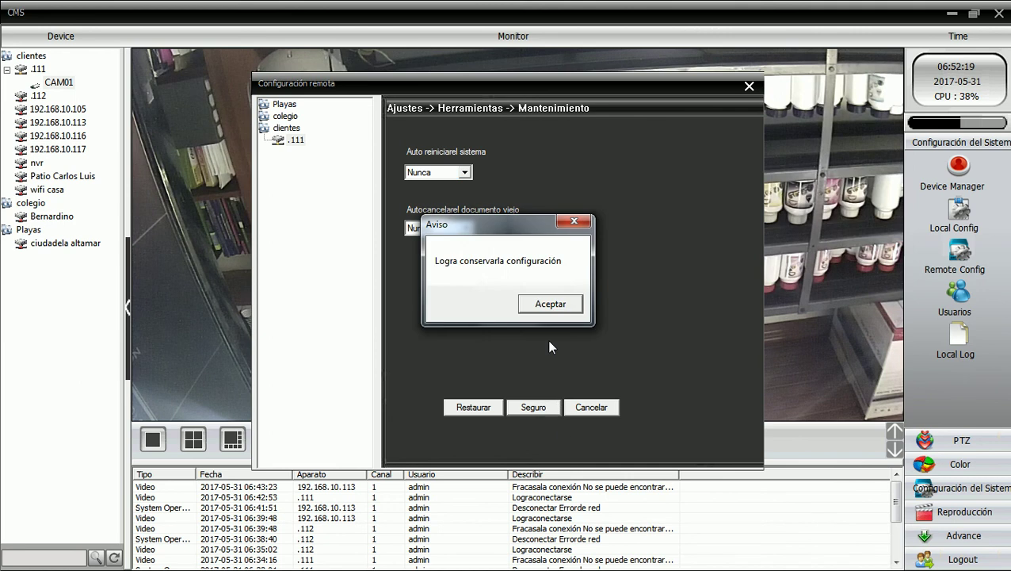
left_click(559, 302)
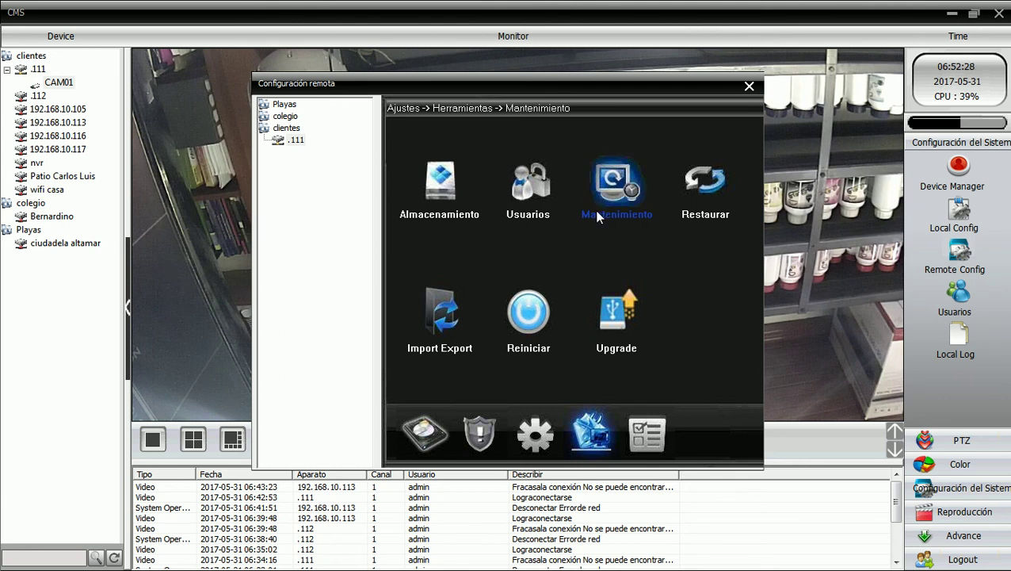
- Reopen General under Configuración del Sistema to verify ESPAÑOL language and NTSC video mode
left_click(491, 445)
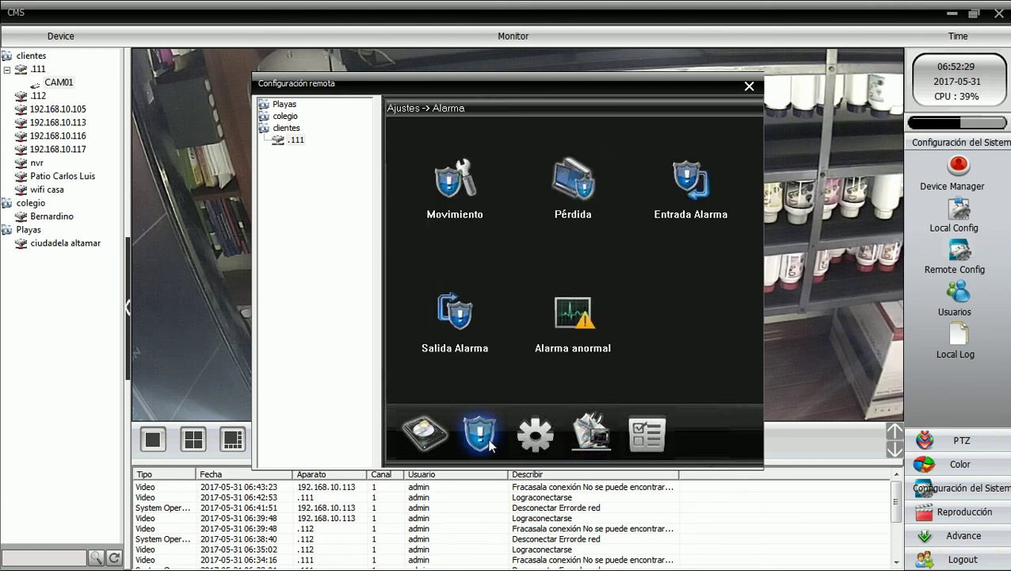
left_click(549, 446)
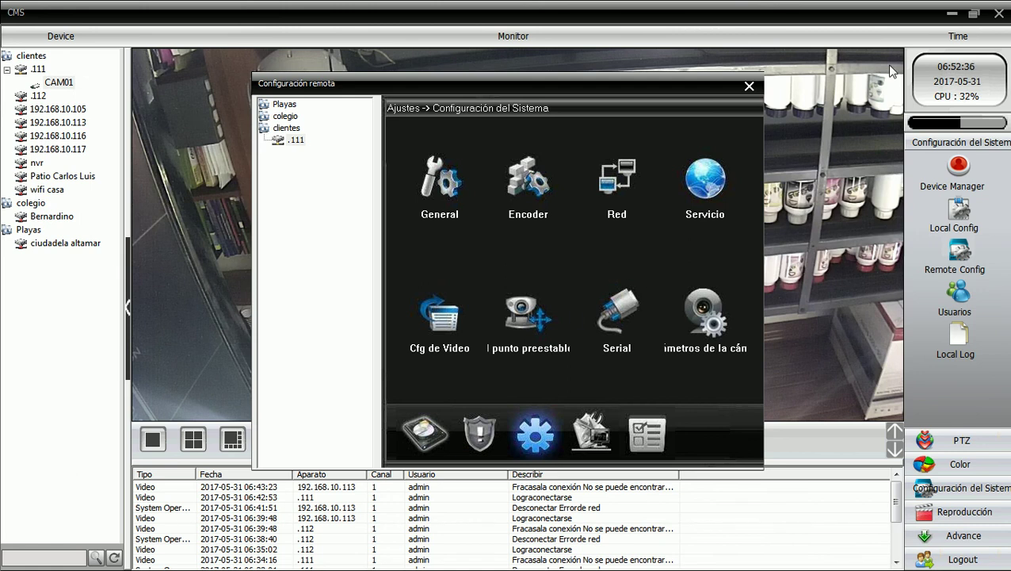
left_click(479, 433)
left_click(534, 440)
left_click(438, 204)
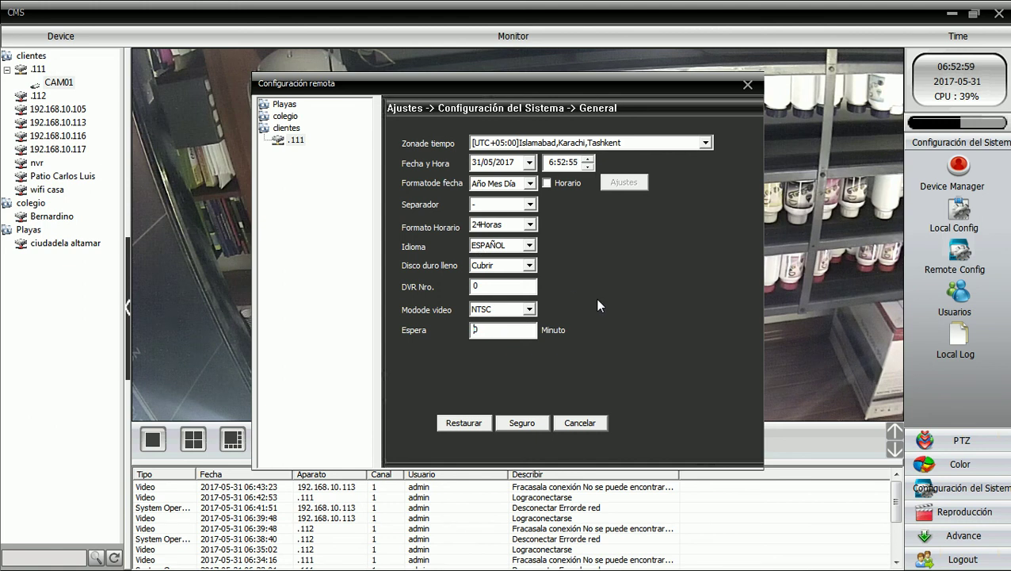
- Verify the Encoder resolution stays 720P, then close the Configuración remota window
left_click(583, 422)
left_click(526, 179)
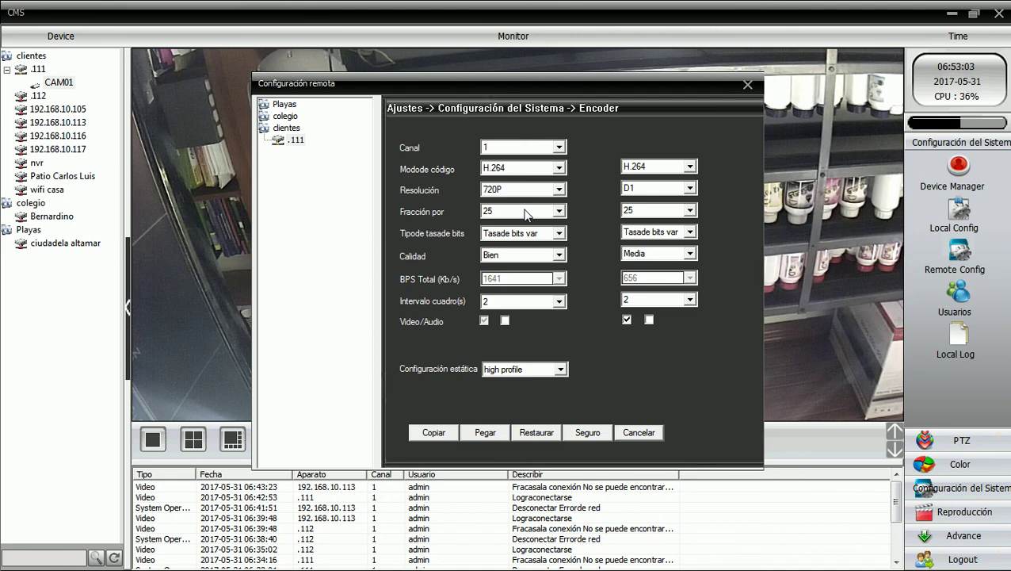
left_click(559, 189)
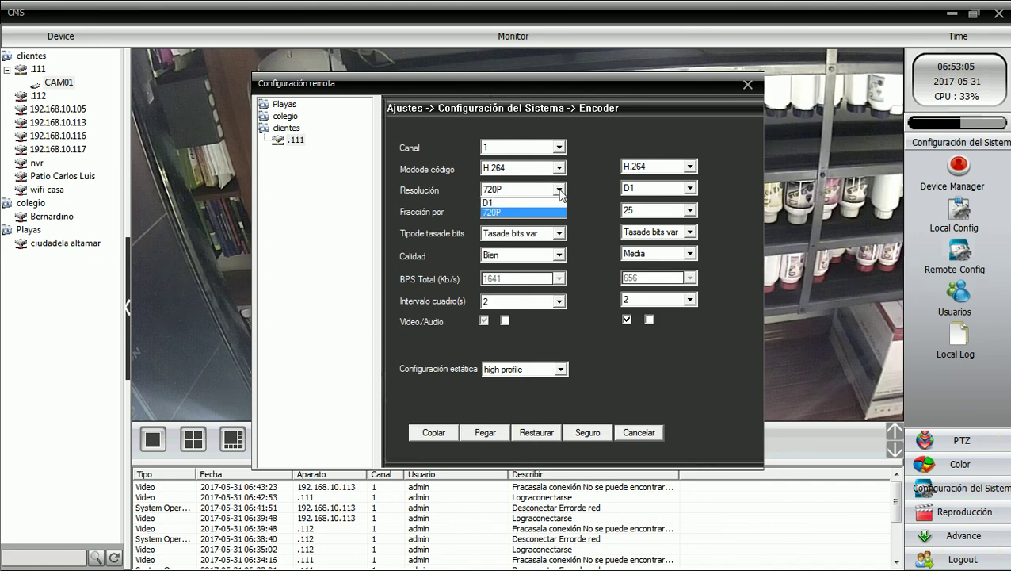
left_click(547, 199)
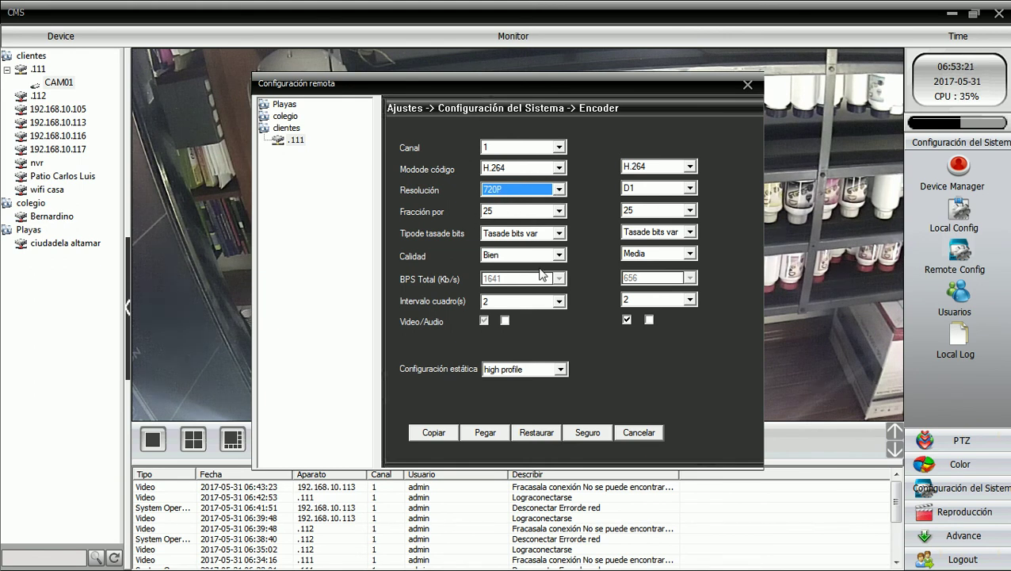
left_click(631, 434)
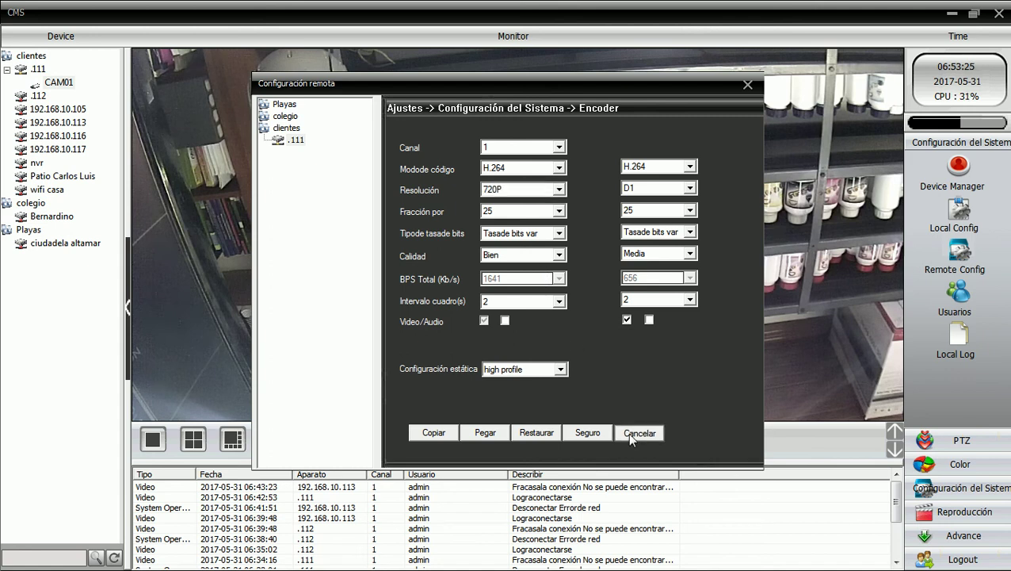
left_click(628, 433)
left_click(748, 84)
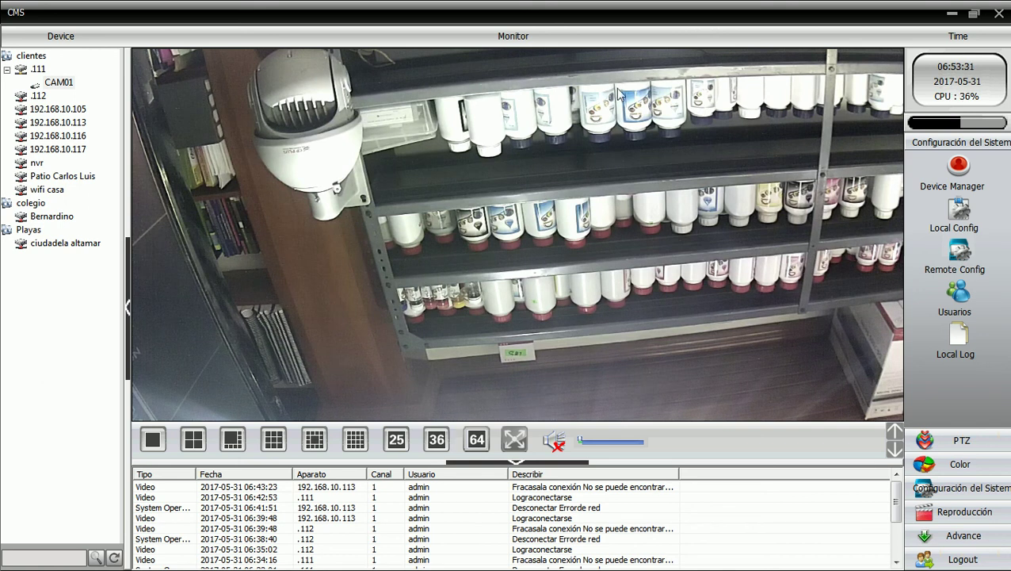
- Minimize CMS, bring up the ping results and Camtasia Studio, and open the recorder's tray menu
left_click(954, 14)
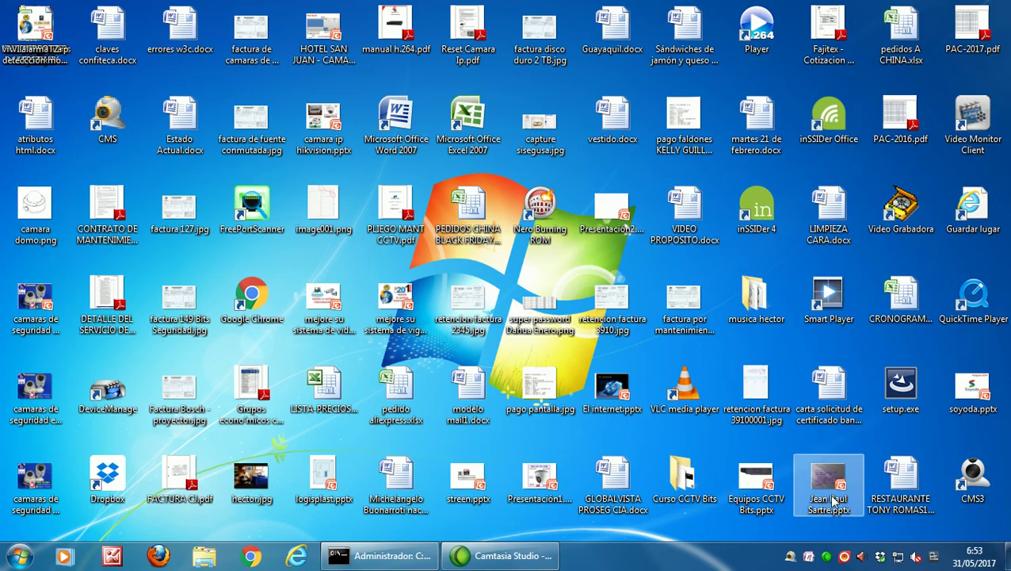
left_click(420, 560)
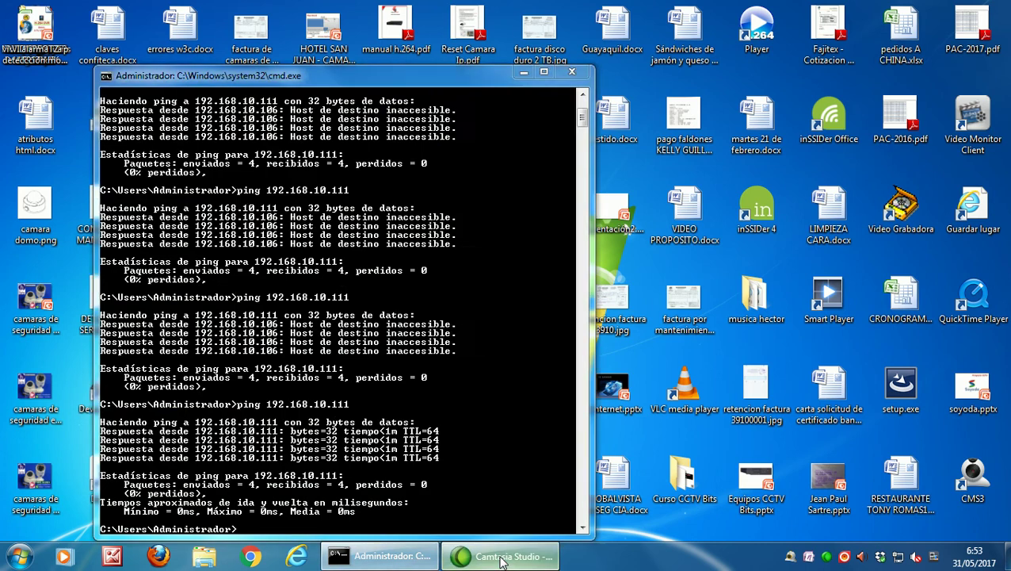
left_click(468, 555)
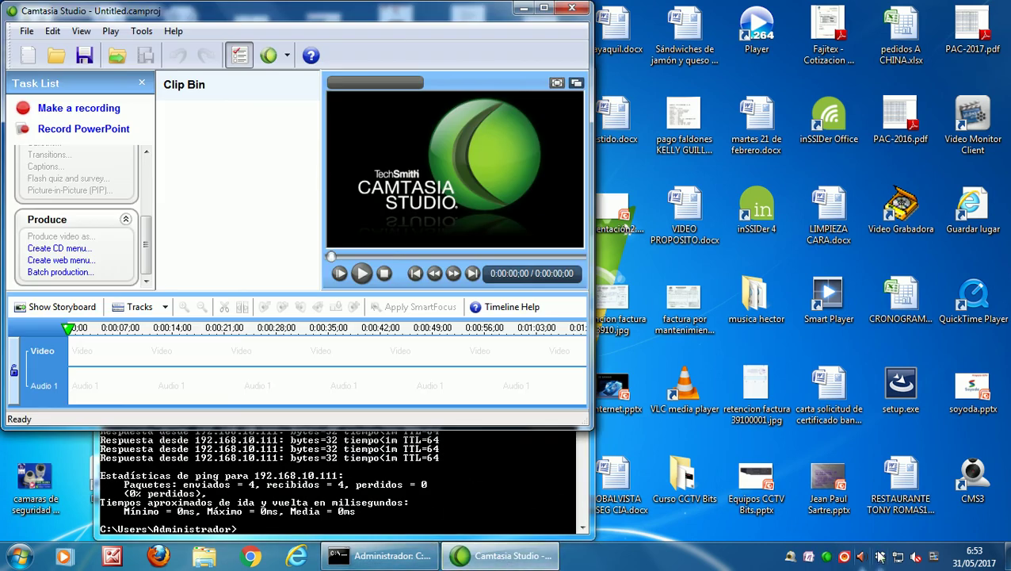
right_click(827, 559)
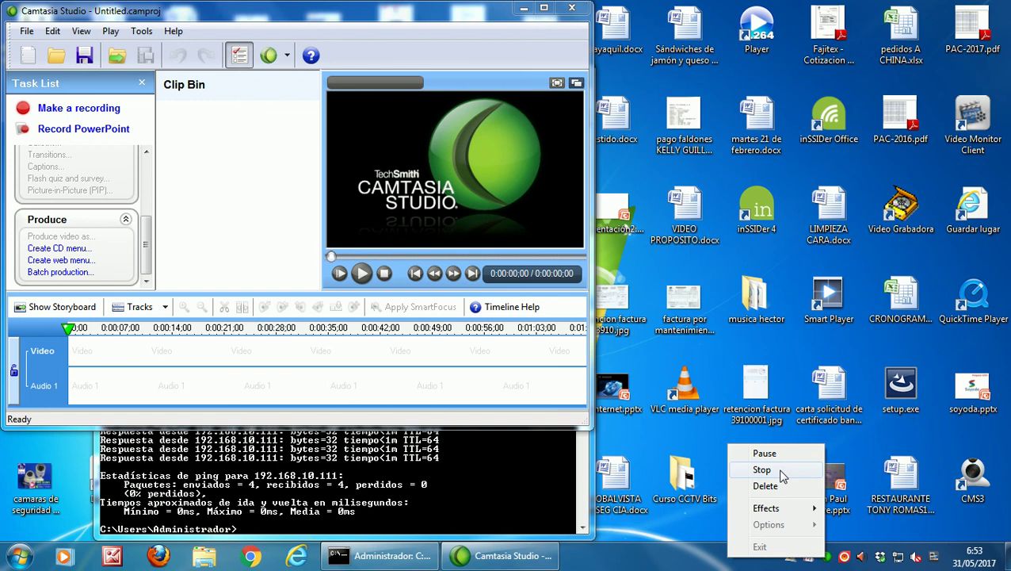